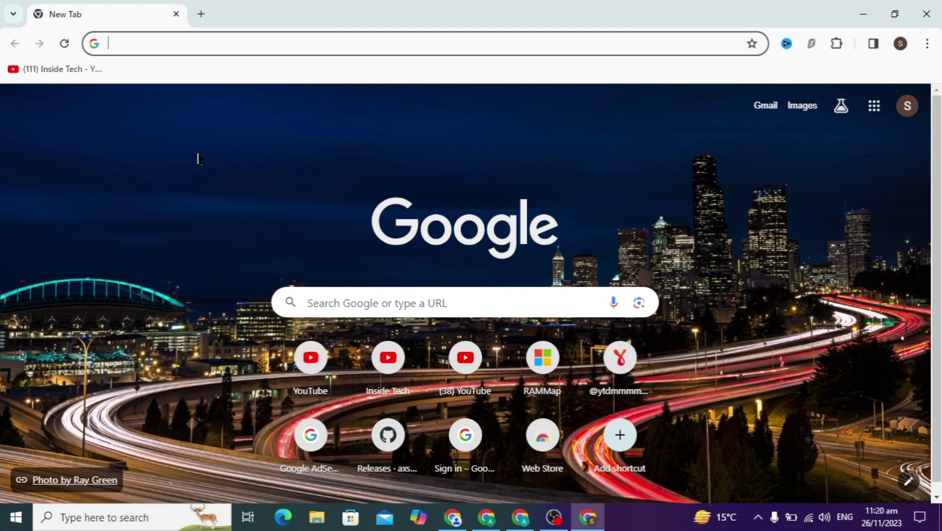
Start a new web search for 'windows 10' from the address bar
left_click(280, 41)
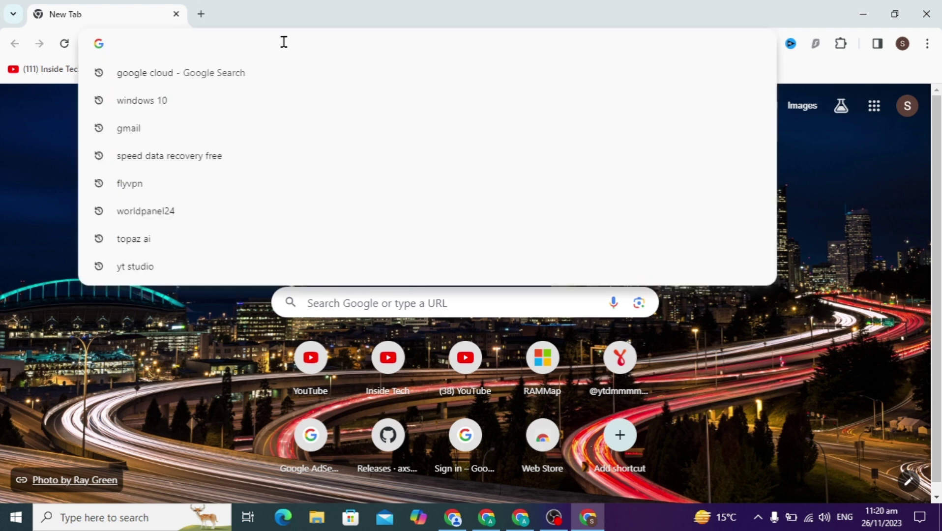
type("windows ")
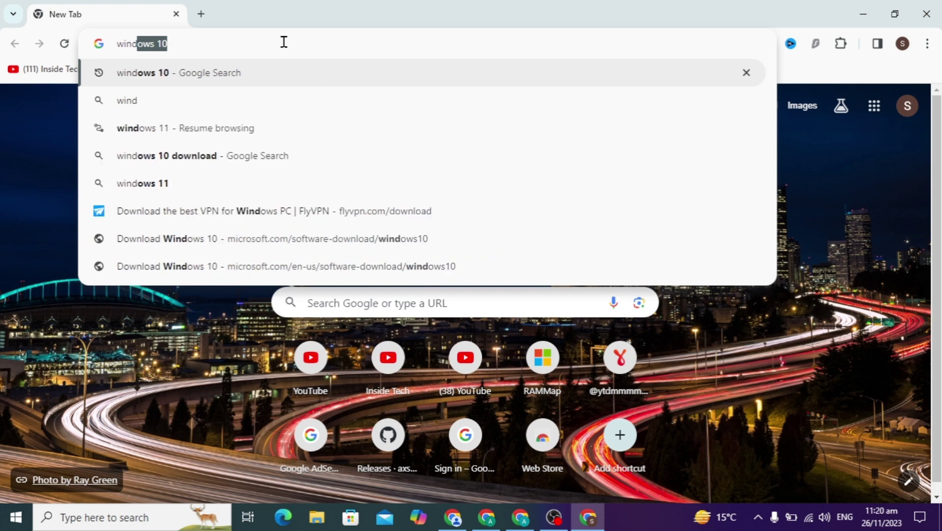
type("1")
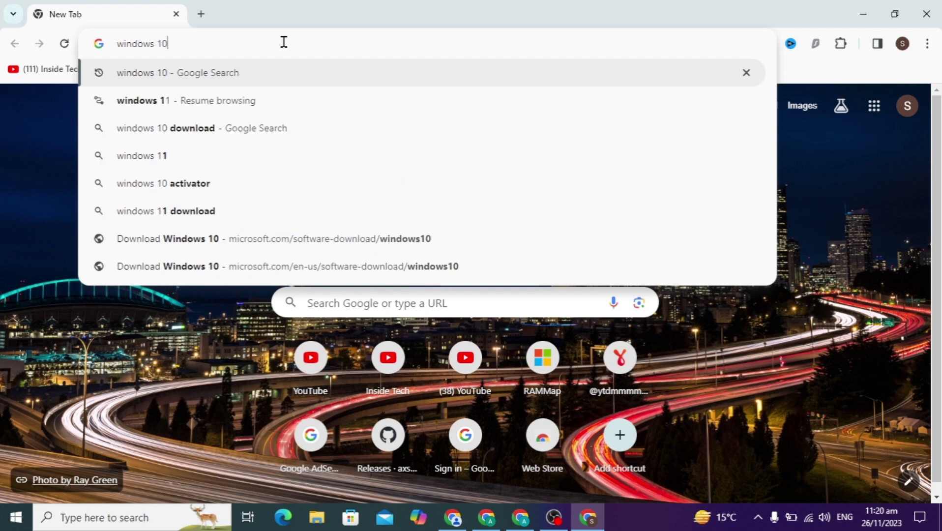
type("0")
key("Return")
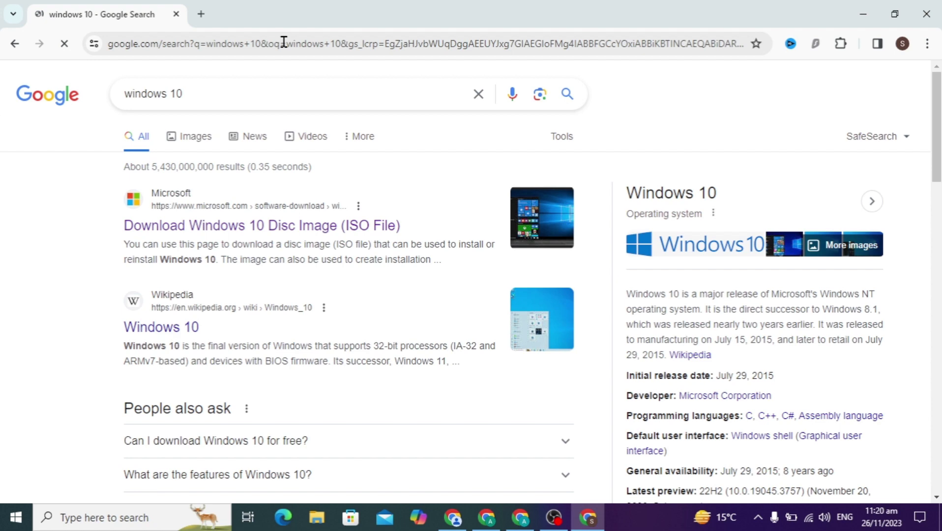
scroll(342, 320, "down", 3)
scroll(342, 320, "down", 5)
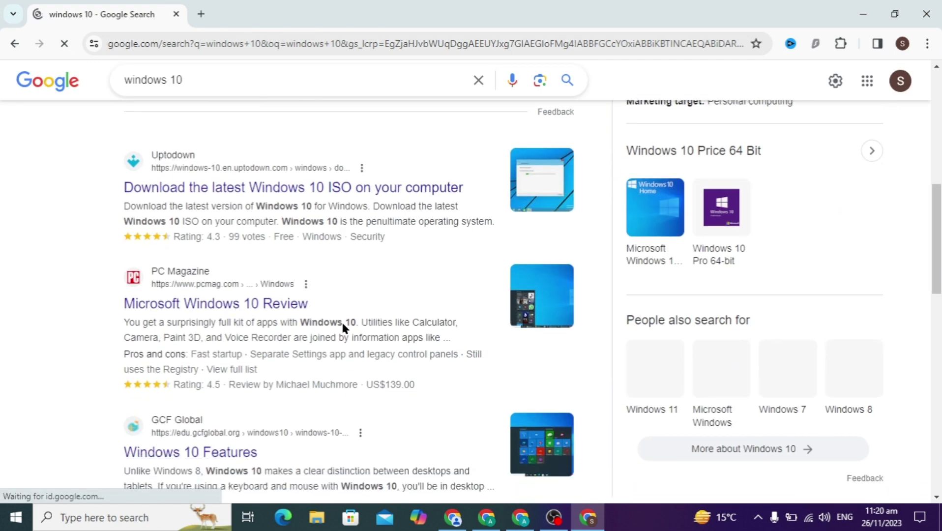
scroll(341, 320, "down", 4)
scroll(342, 320, "up", 2)
scroll(341, 327, "up", 5)
scroll(342, 327, "up", 3)
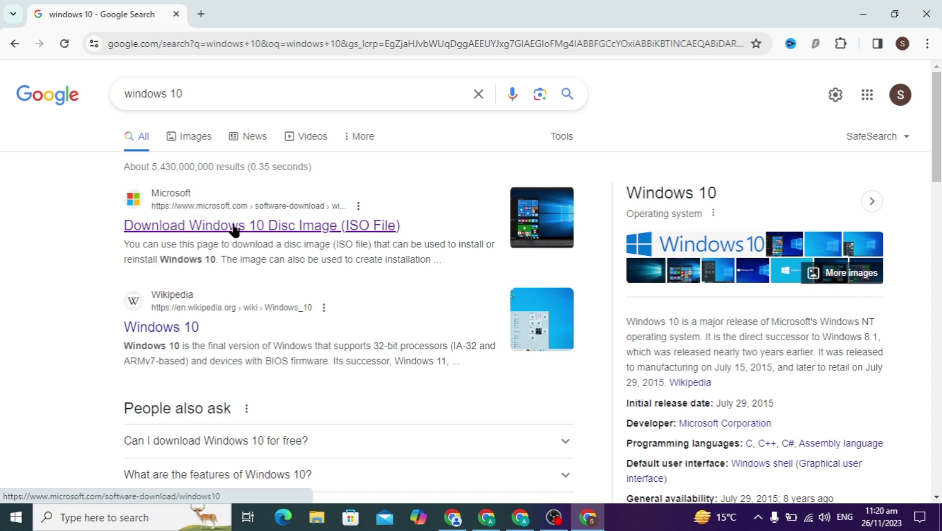
Open Microsoft's Download Windows 10 page and reach the 'Create Windows 10 installation media' section
left_click(254, 230)
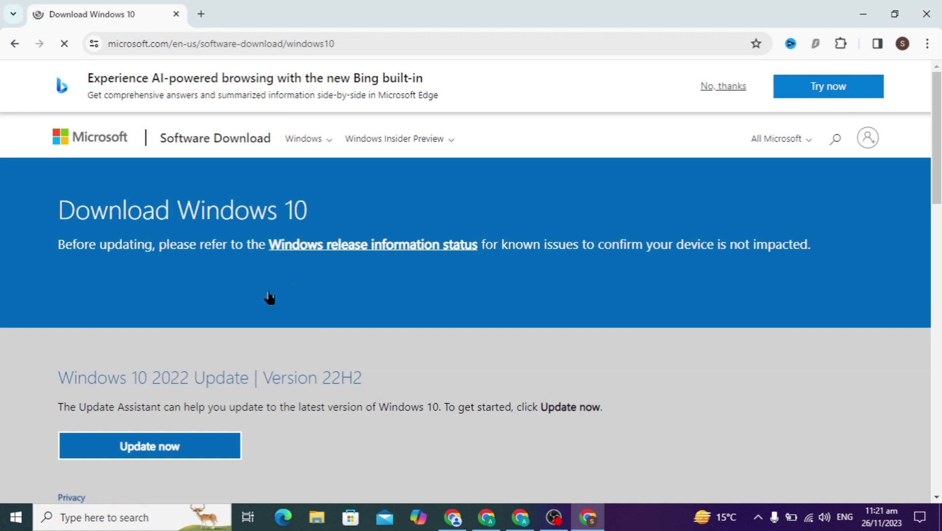
scroll(269, 296, "down", 5)
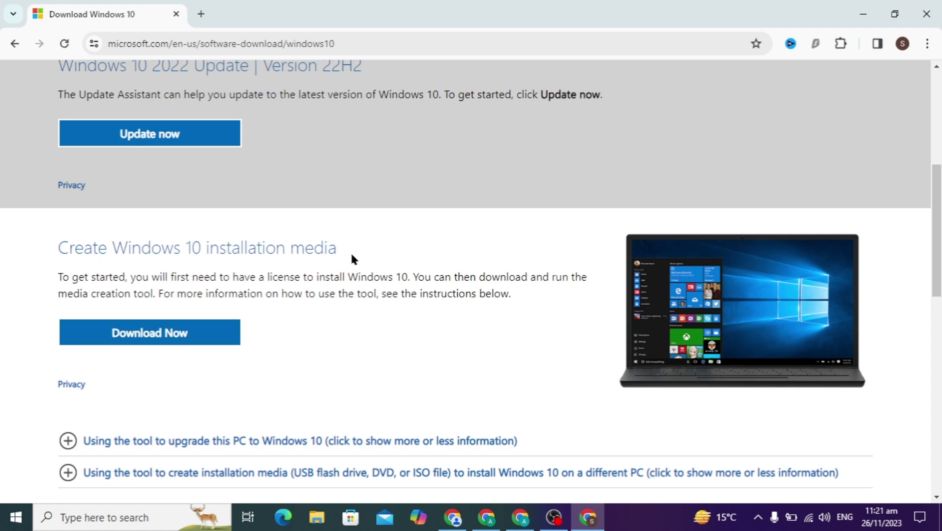
left_click_drag(351, 251, 2, 250)
Download the media creation tool and confirm MediaCreationTool22H2.exe (18.6 MB) finished downloading
left_click(111, 283)
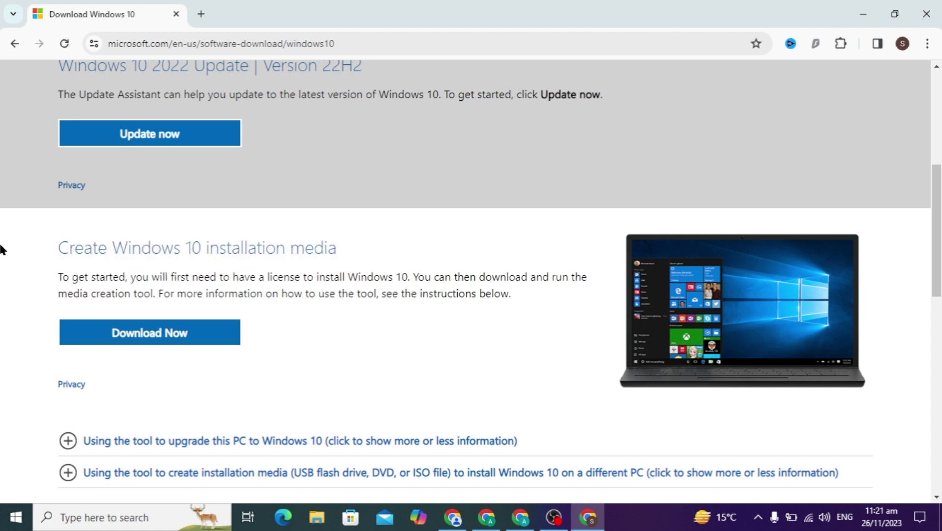
left_click(211, 343)
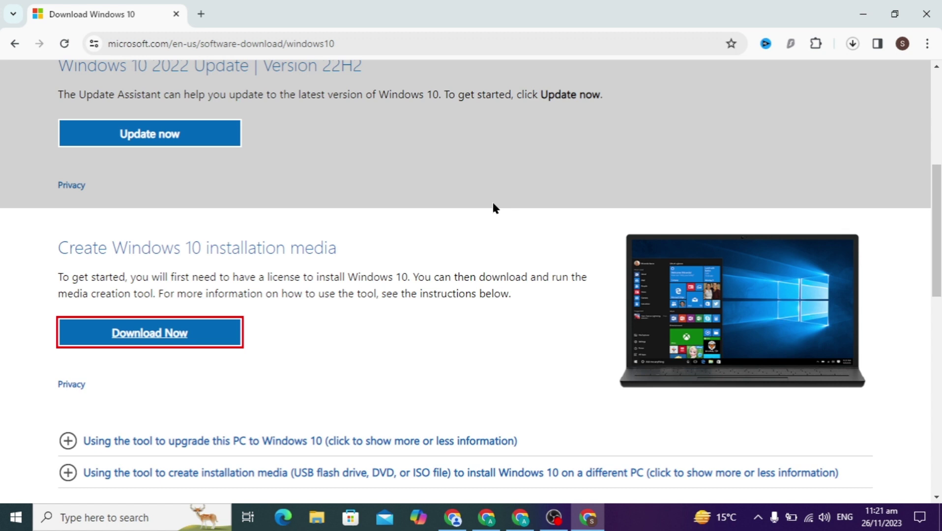
left_click(851, 44)
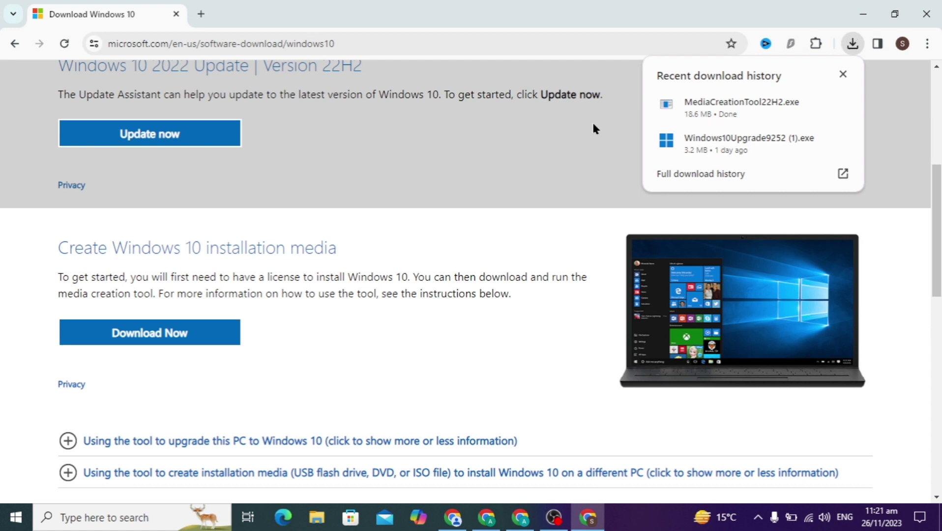
Launch MediaCreationTool22H2.exe from the downloads panel to reach the Windows 10 Setup licence terms
left_click(790, 109)
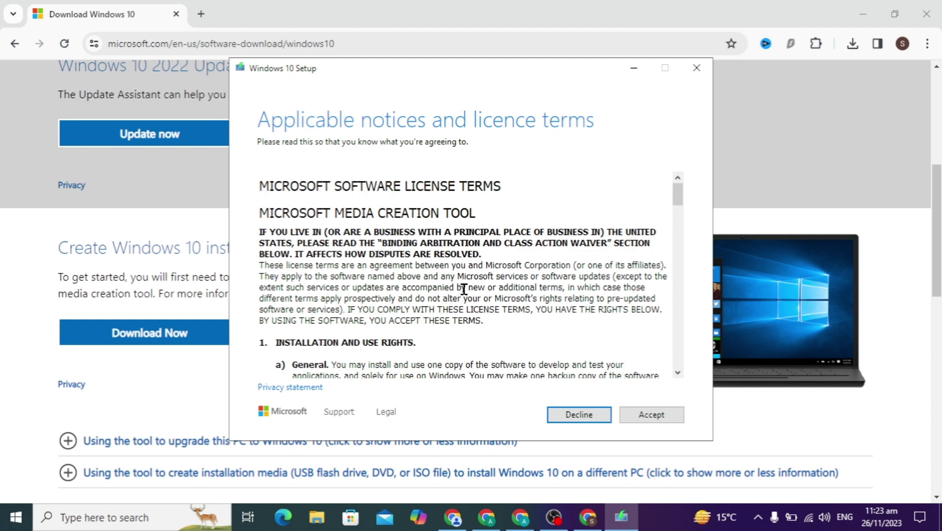
scroll(463, 288, "down", 3)
scroll(463, 288, "down", 3)
scroll(464, 288, "down", 5)
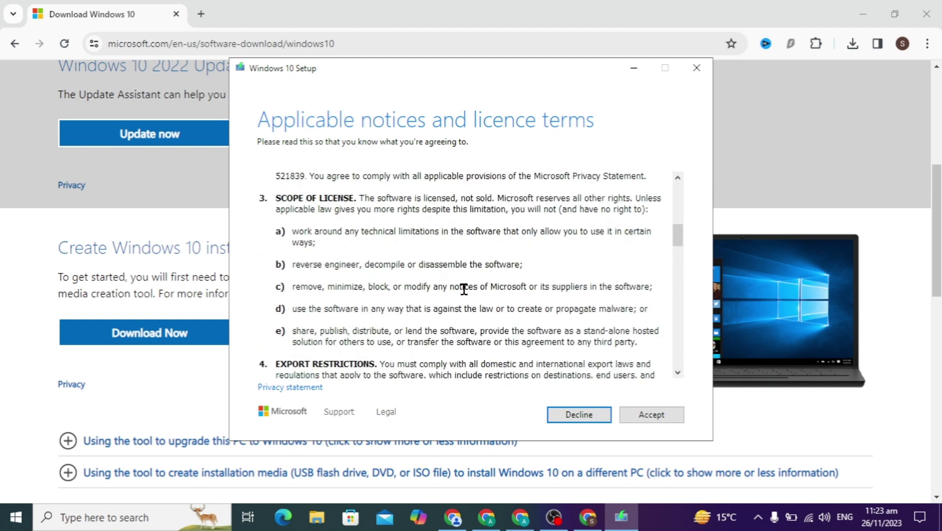
scroll(463, 288, "down", 5)
scroll(464, 288, "down", 5)
scroll(463, 288, "down", 5)
scroll(464, 288, "down", 1)
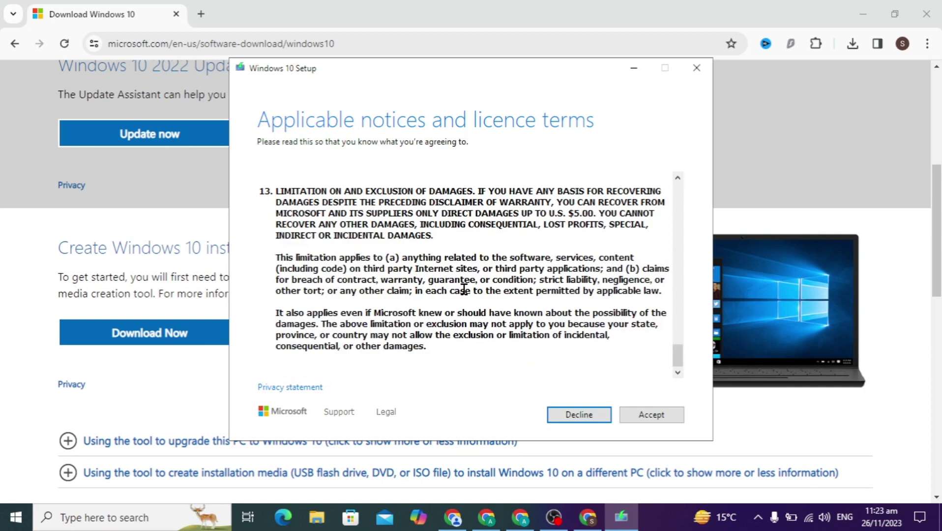
scroll(463, 288, "up", 5)
scroll(463, 288, "up", 5)
scroll(463, 288, "up", 5)
scroll(464, 288, "up", 4)
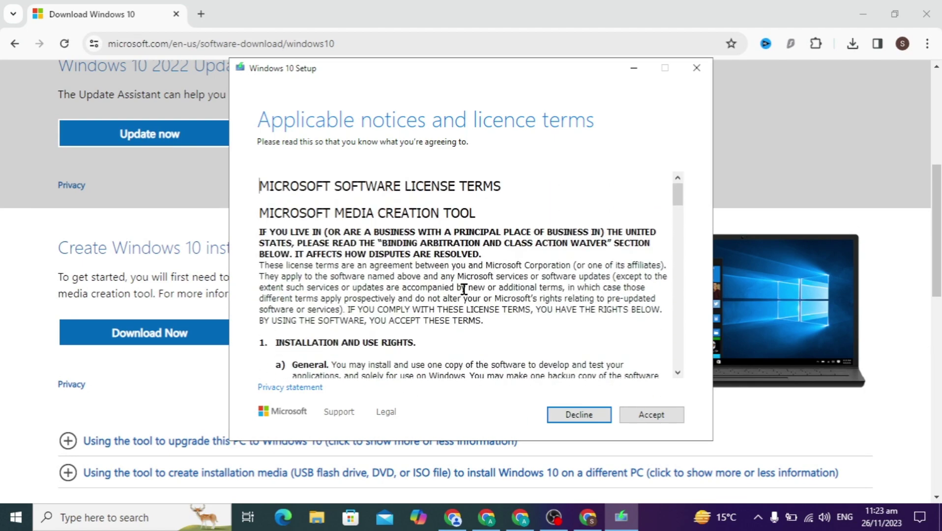